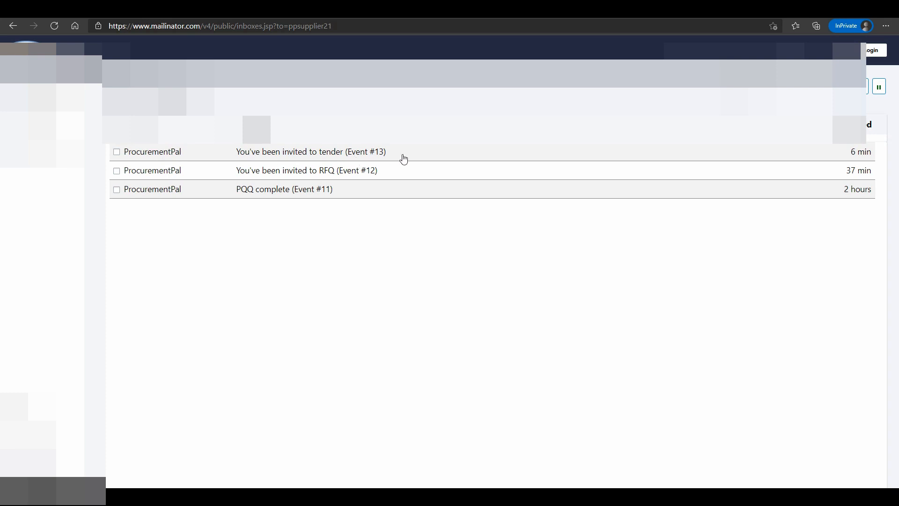
Open the Event #13 tender invitation and review the event's host details, event details and documents
{"action": "left_click", "coordinate": [131, 153]}
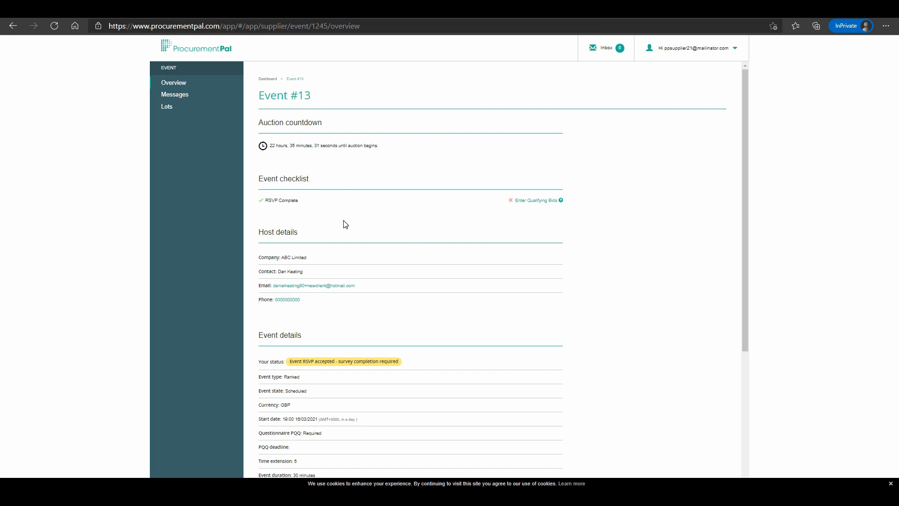
{"action": "scroll", "coordinate": [346, 225], "scroll_direction": "down", "scroll_amount": 3}
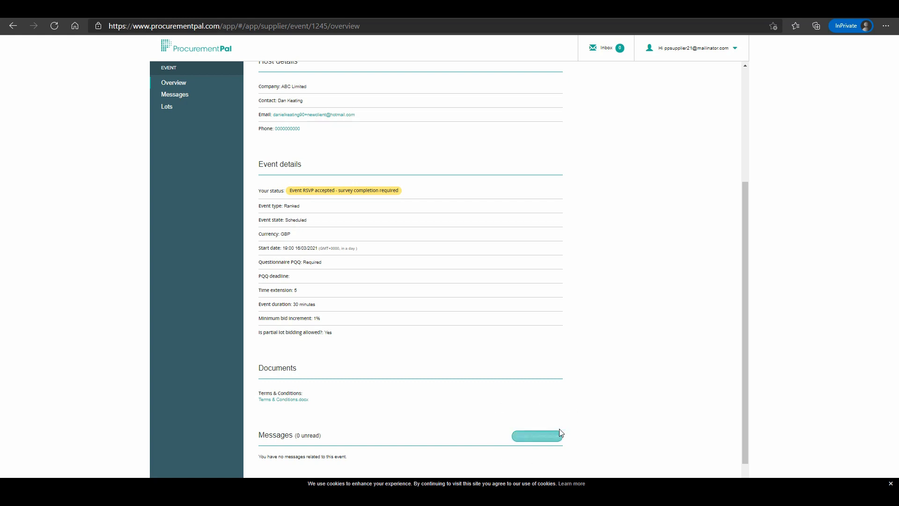
{"action": "scroll", "coordinate": [449, 399], "scroll_direction": "up", "scroll_amount": 4}
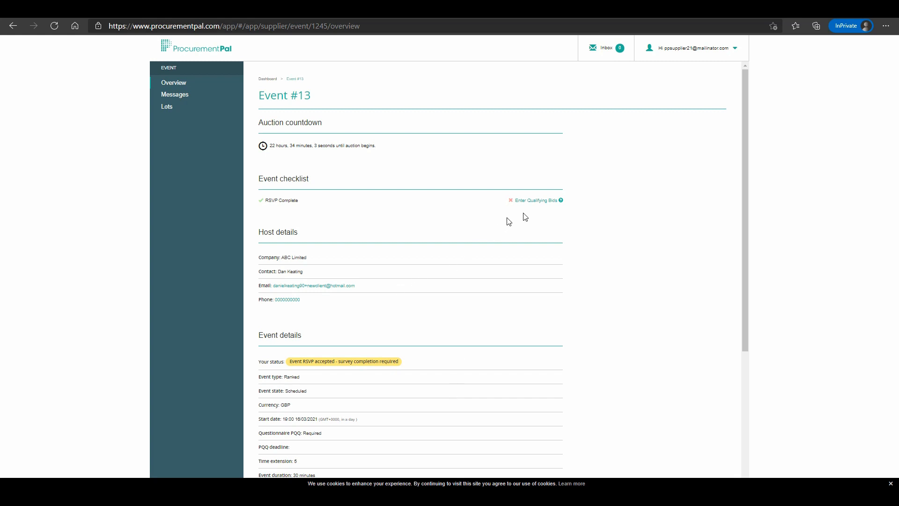
Examine the ways to reach Event #13's lots, view the details of the grey carpet lot and return to the overview
{"action": "left_click", "coordinate": [543, 201]}
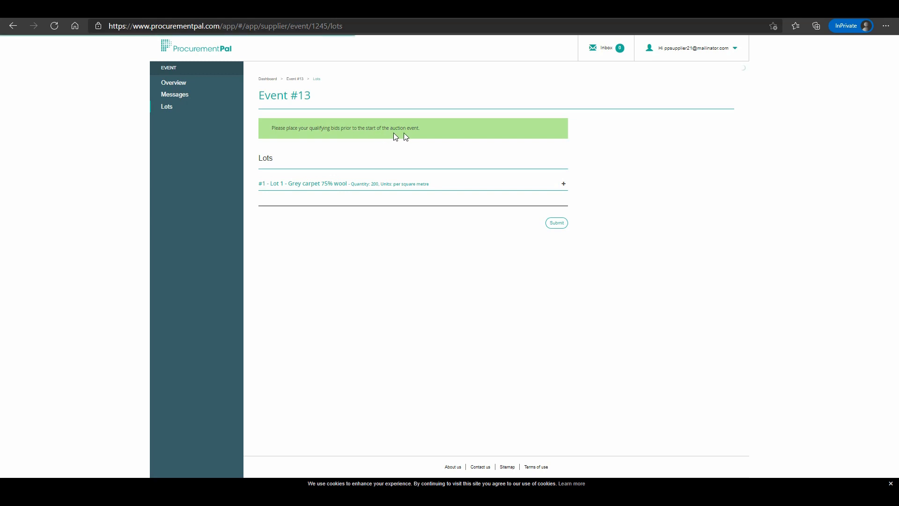
{"action": "left_click", "coordinate": [296, 80]}
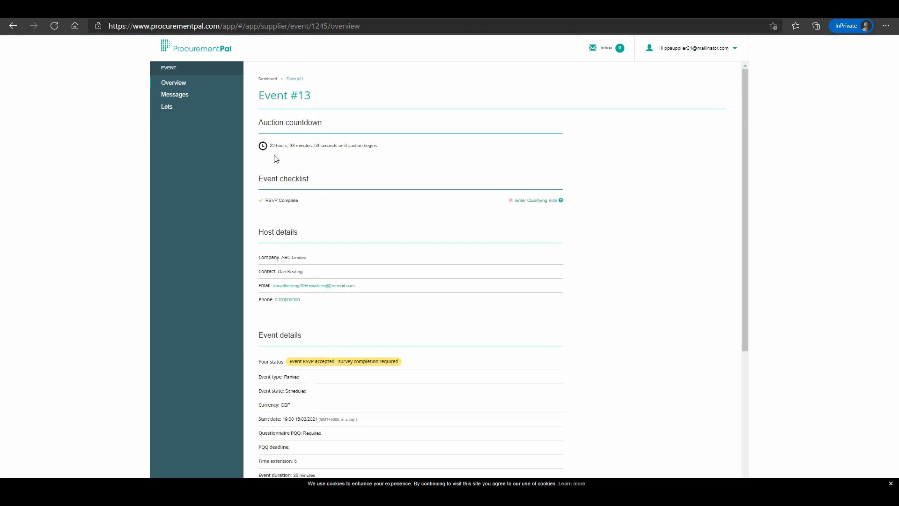
{"action": "left_click", "coordinate": [542, 201]}
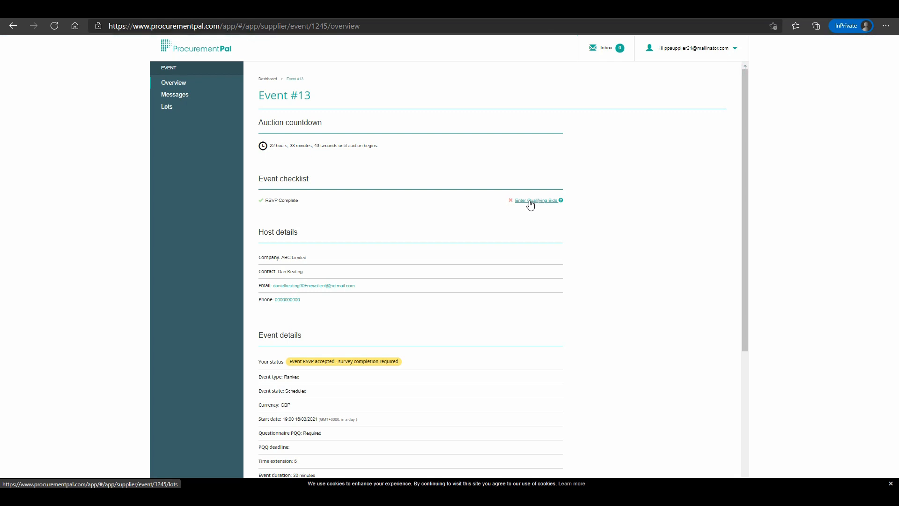
{"action": "left_click", "coordinate": [167, 107]}
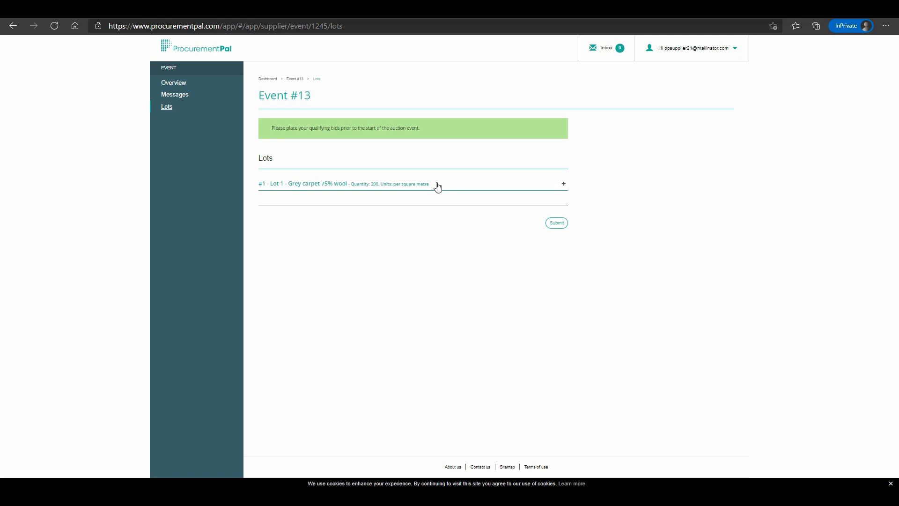
{"action": "left_click", "coordinate": [384, 186]}
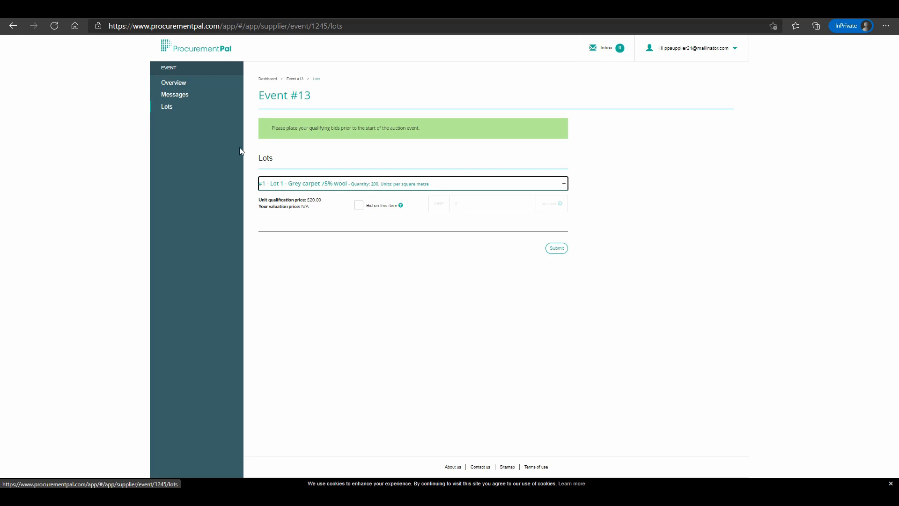
{"action": "left_click", "coordinate": [176, 85]}
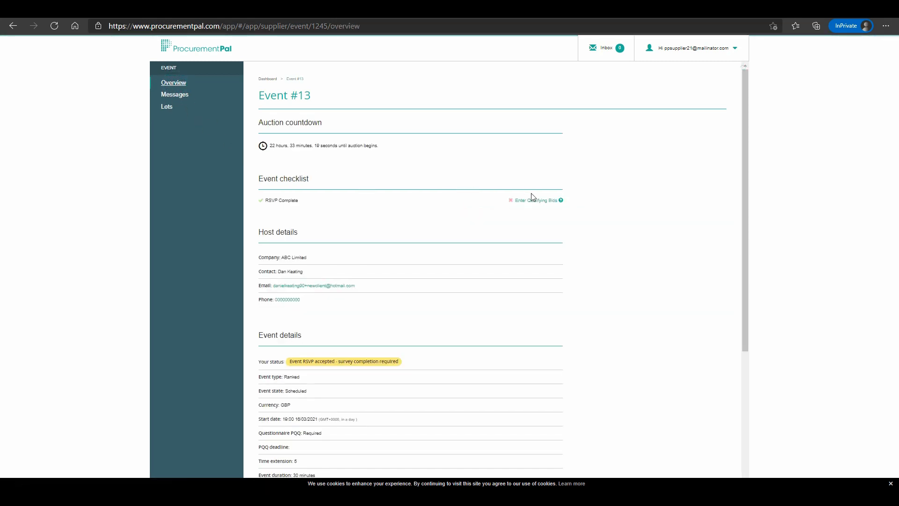
From the event checklist, enable bidding on Lot 1 - Grey carpet 75% wool and enter a qualifying bid of 20 GBP per unit
{"action": "left_click", "coordinate": [528, 206]}
{"action": "left_click", "coordinate": [316, 184]}
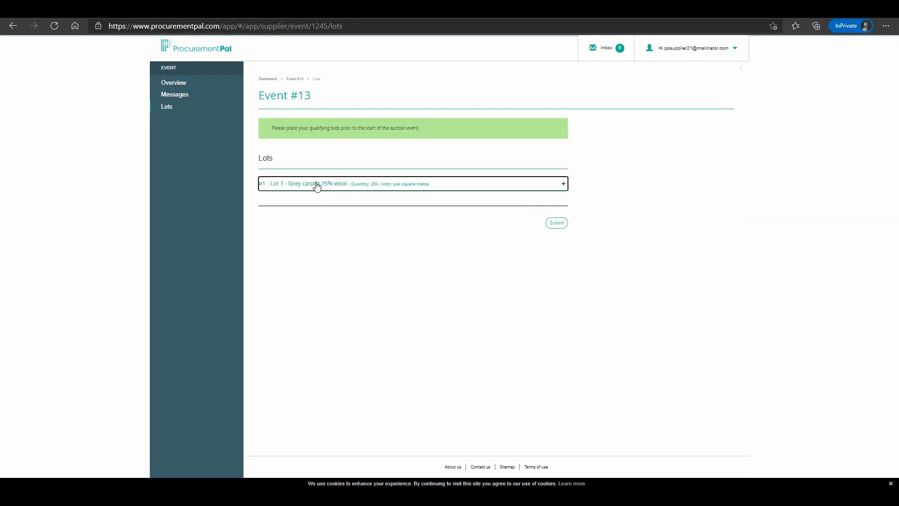
{"action": "left_click", "coordinate": [359, 207]}
{"action": "left_click", "coordinate": [465, 206]}
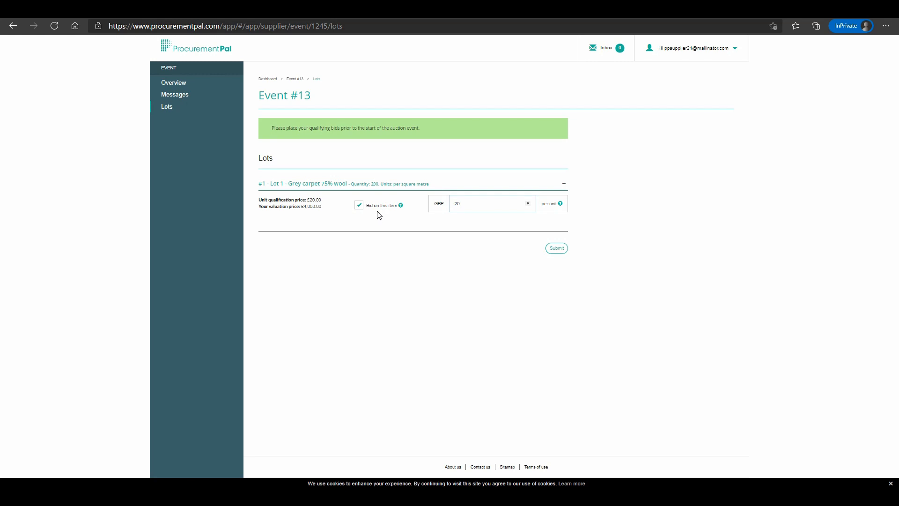
Try to submit a qualifying bid of 25 GBP per unit for Lot 1
{"action": "left_click", "coordinate": [463, 205]}
{"action": "key", "text": "BackSpace"}
{"action": "type", "text": "5"}
{"action": "left_click", "coordinate": [557, 248]}
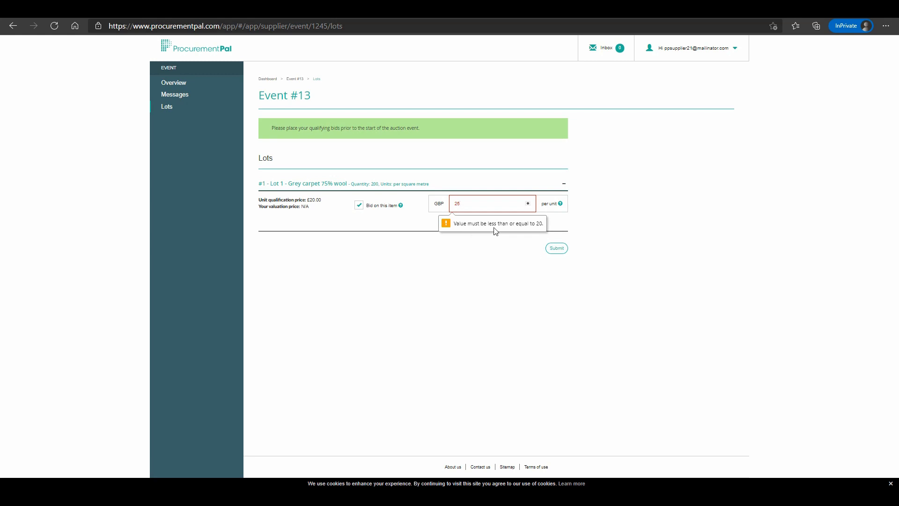
Set the qualifying bid for Lot 1 to 20 GBP per unit and submit it
{"action": "left_click", "coordinate": [469, 206]}
{"action": "left_click_drag", "start_coordinate": [444, 209], "coordinate": [440, 203]}
{"action": "type", "text": "20"}
{"action": "left_click", "coordinate": [557, 247]}
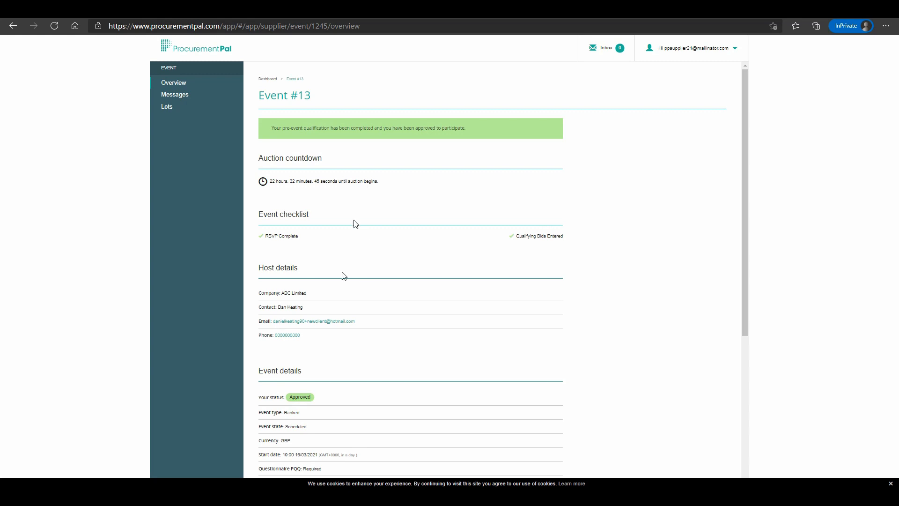
Review the Event #13 overview, then reopen the event from the dashboard and enter its live auction
{"action": "scroll", "coordinate": [309, 464], "scroll_direction": "down", "scroll_amount": 3}
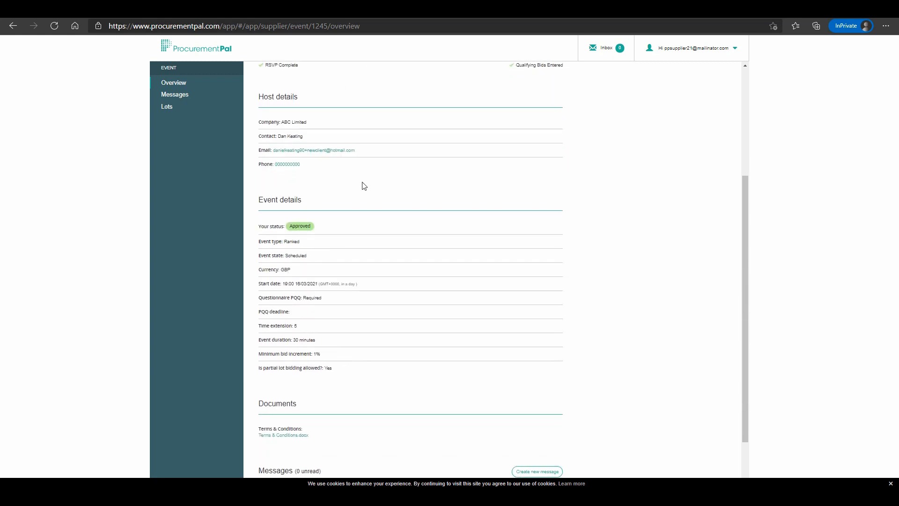
{"action": "scroll", "coordinate": [368, 190], "scroll_direction": "up", "scroll_amount": 3}
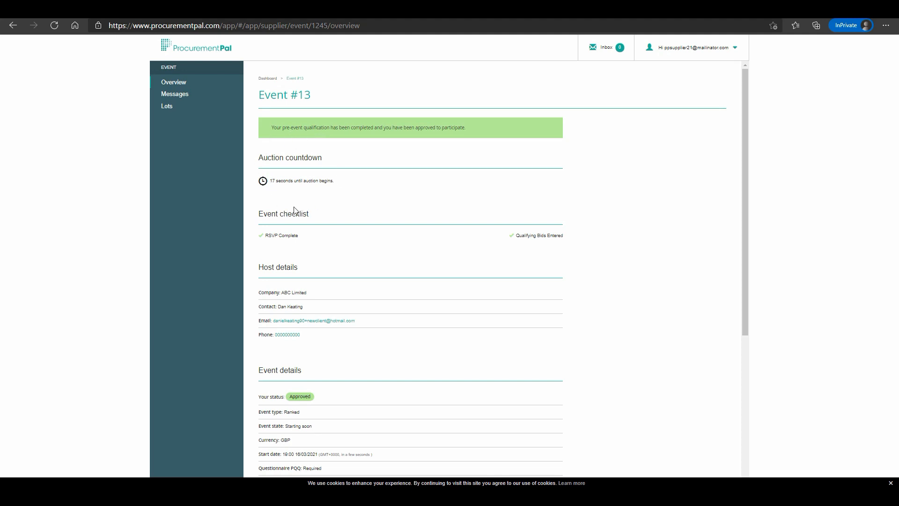
{"action": "left_click", "coordinate": [269, 79]}
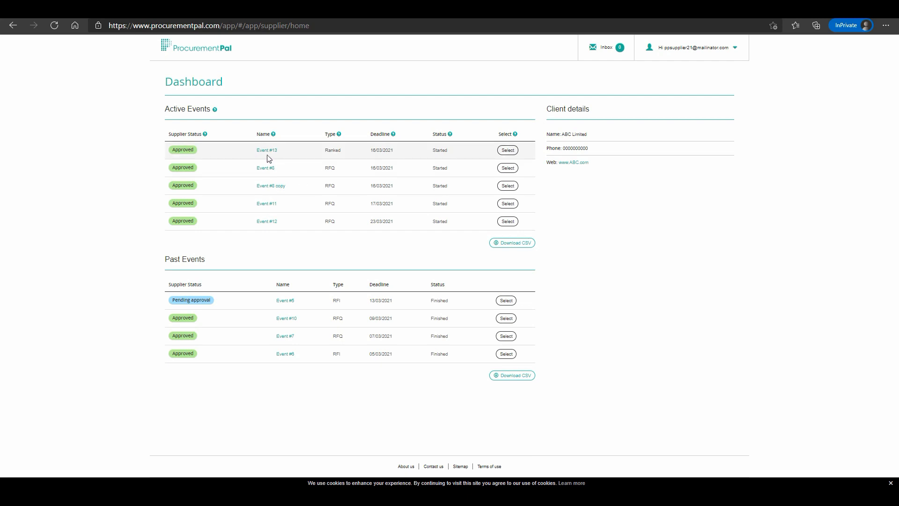
{"action": "left_click", "coordinate": [512, 155]}
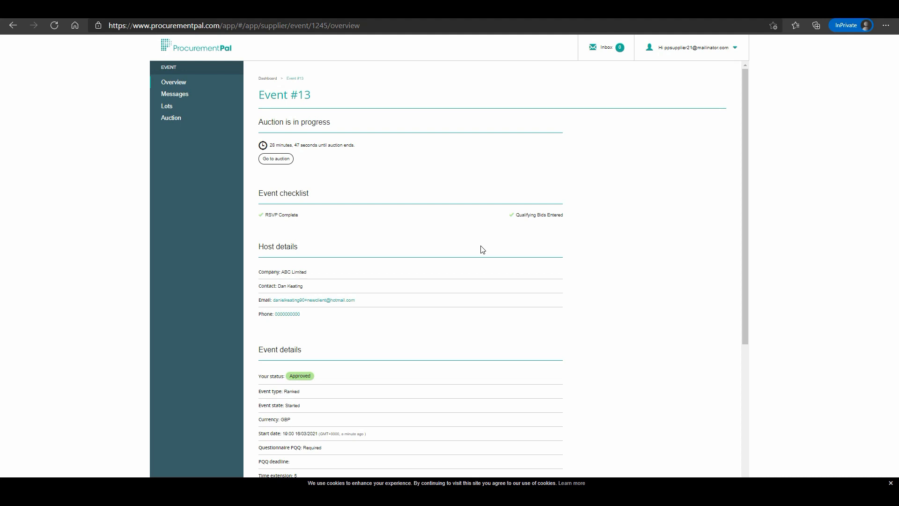
{"action": "left_click", "coordinate": [289, 164]}
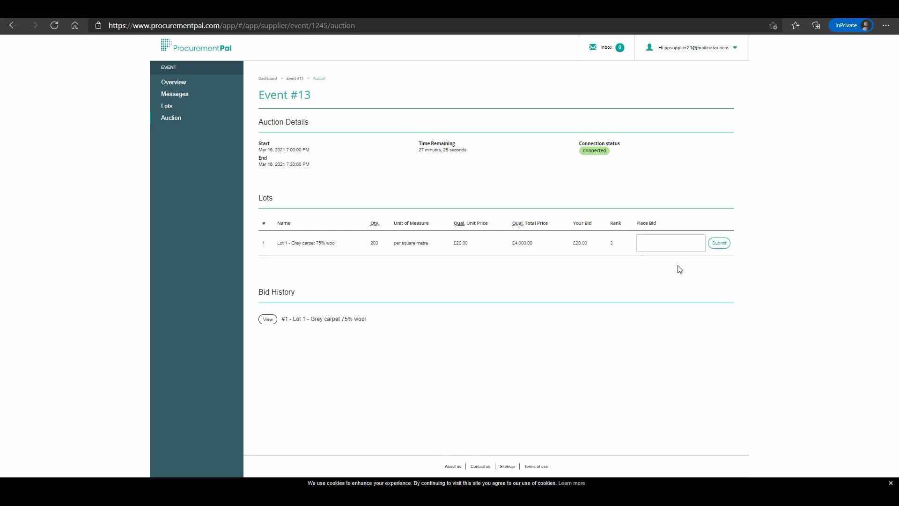
Place an auction bid of £19.45 on Lot 1 - Grey carpet 75% wool
{"action": "left_click", "coordinate": [667, 247]}
{"action": "type", "text": "19.45"}
{"action": "left_click", "coordinate": [719, 243]}
Try to bid £19.35 on Lot 1 and submit a bid of £19.26 instead
{"action": "left_click", "coordinate": [665, 243]}
{"action": "left_click", "coordinate": [720, 244]}
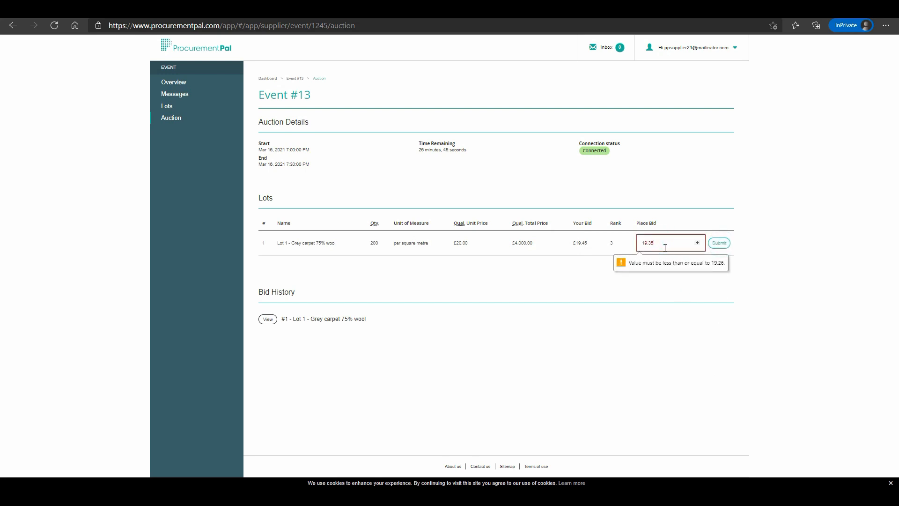
{"action": "key", "text": "BackSpace"}
{"action": "key", "text": "BackSpace"}
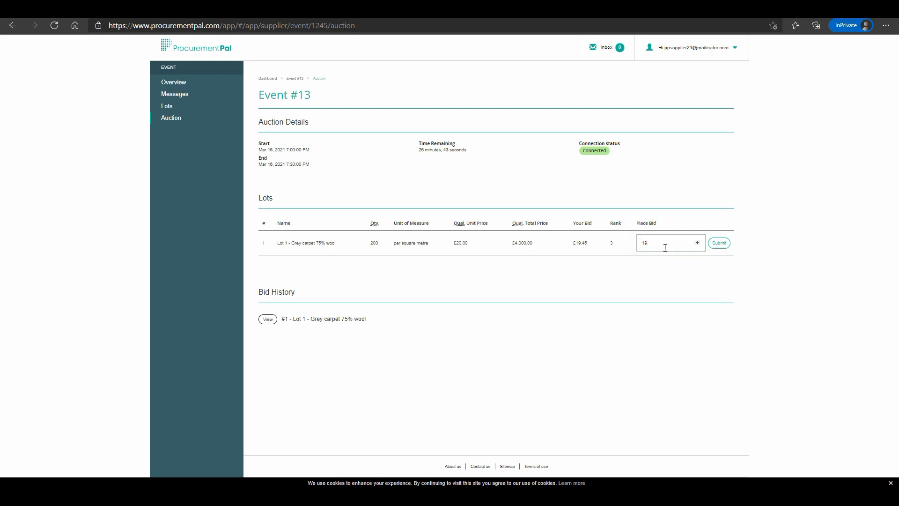
{"action": "type", "text": "263"}
{"action": "key", "text": "BackSpace"}
{"action": "left_click", "coordinate": [719, 243]}
Place a bid of £19.05 on Lot 1 and show the lot's bid history
{"action": "left_click", "coordinate": [657, 244]}
{"action": "type", "text": "5"}
{"action": "left_click", "coordinate": [722, 244]}
{"action": "left_click", "coordinate": [269, 320]}
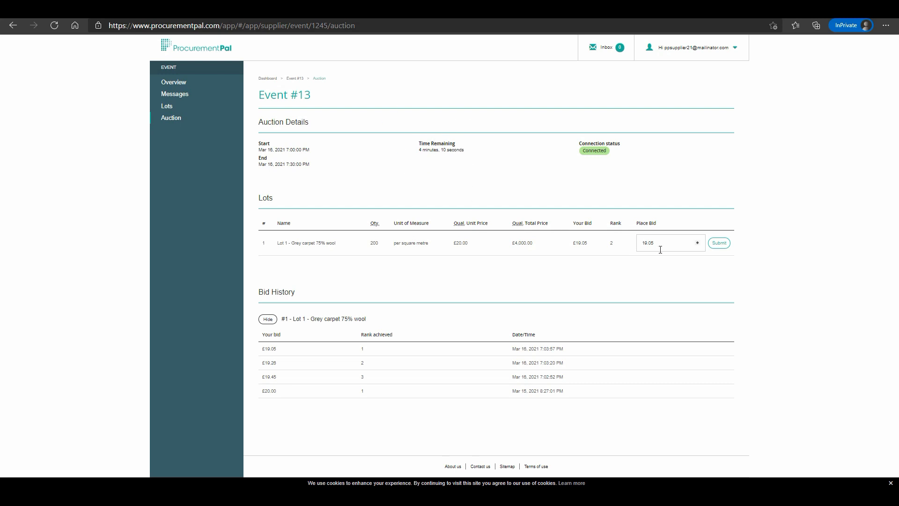
Replace the bid amount for Lot 1 with £18.25 and submit it
{"action": "left_click_drag", "start_coordinate": [669, 244], "coordinate": [634, 247]}
{"action": "type", "text": "18"}
{"action": "left_click", "coordinate": [720, 242]}
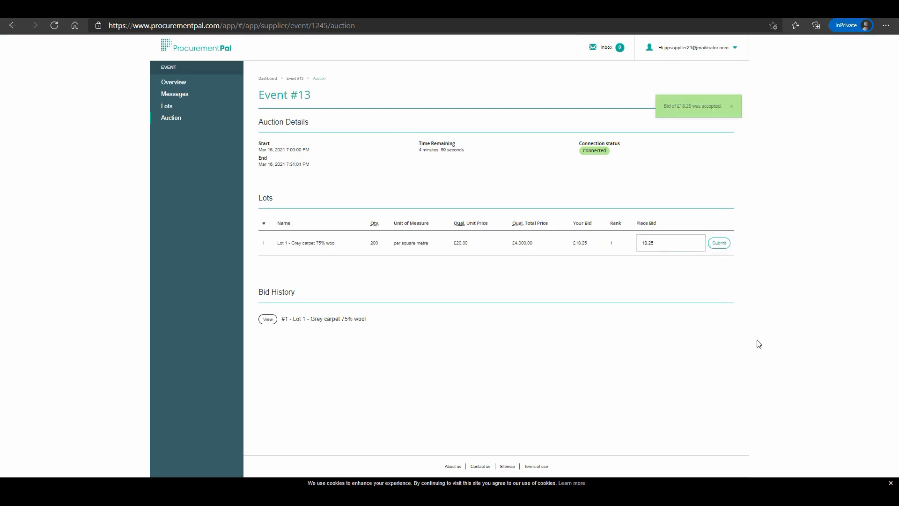